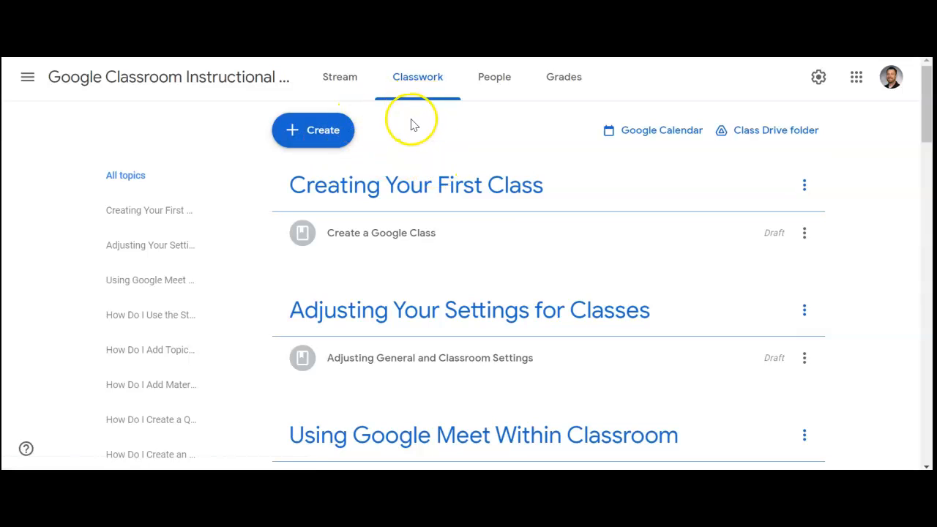
Create a new assignment in the classwork and title it Example.
left_click(310, 143)
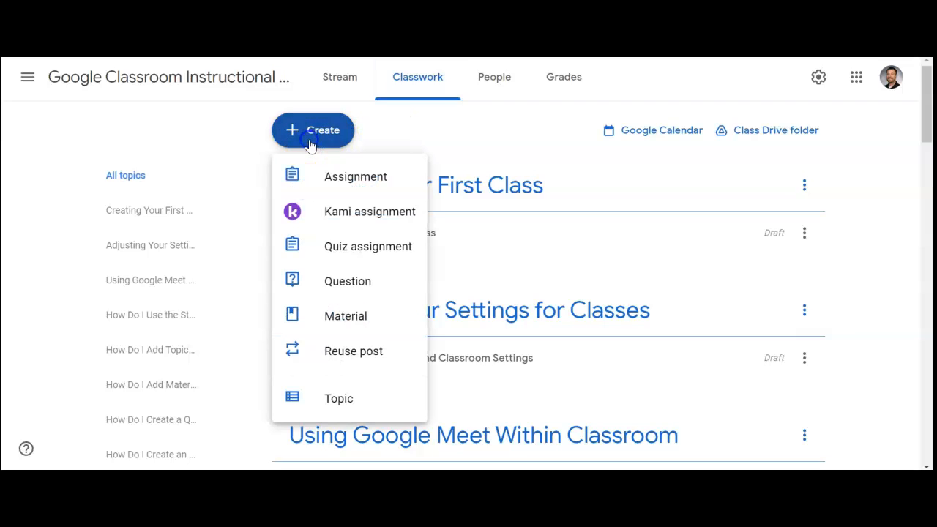
left_click(390, 181)
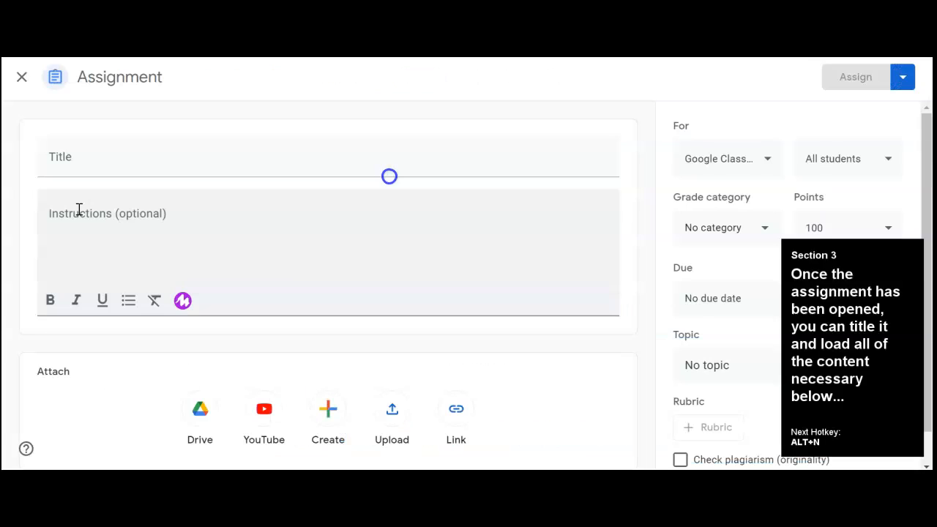
left_click(250, 237)
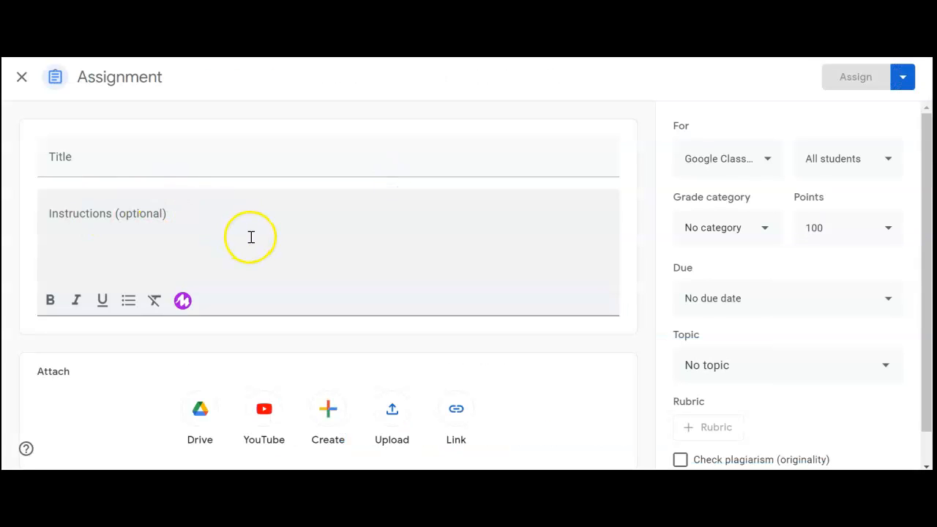
left_click(120, 148)
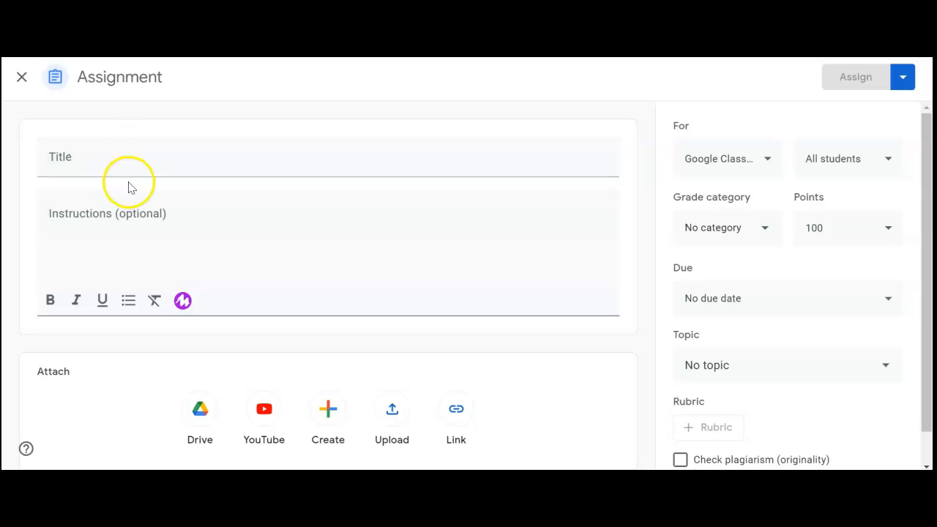
scroll(241, 345, "down", 1)
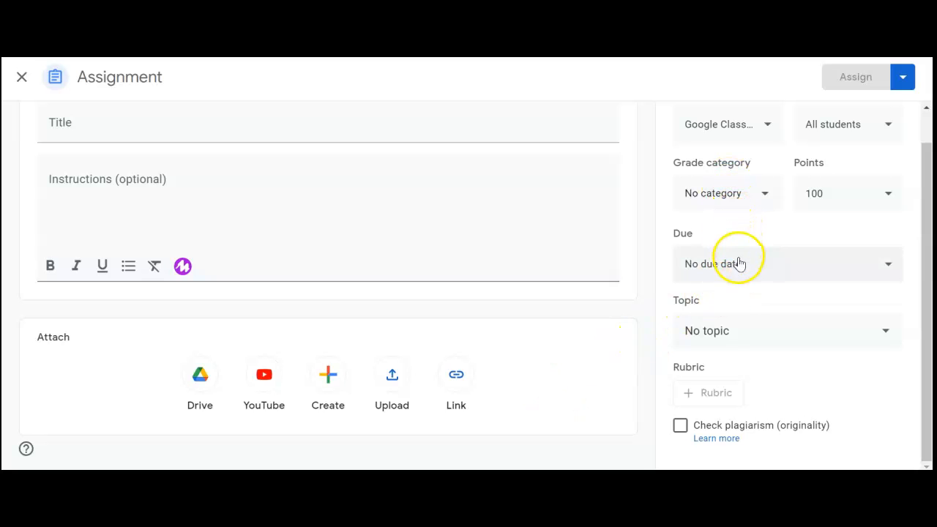
left_click(713, 396)
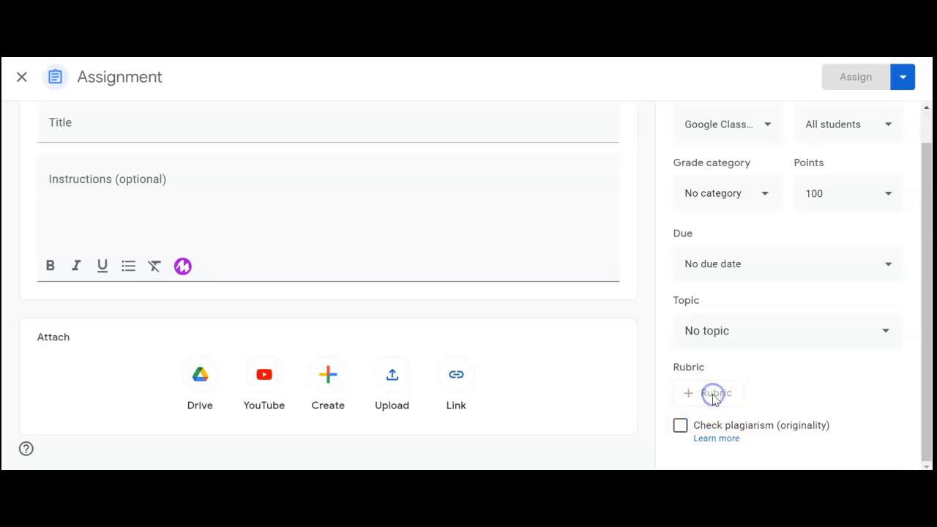
left_click(320, 131)
type("Example")
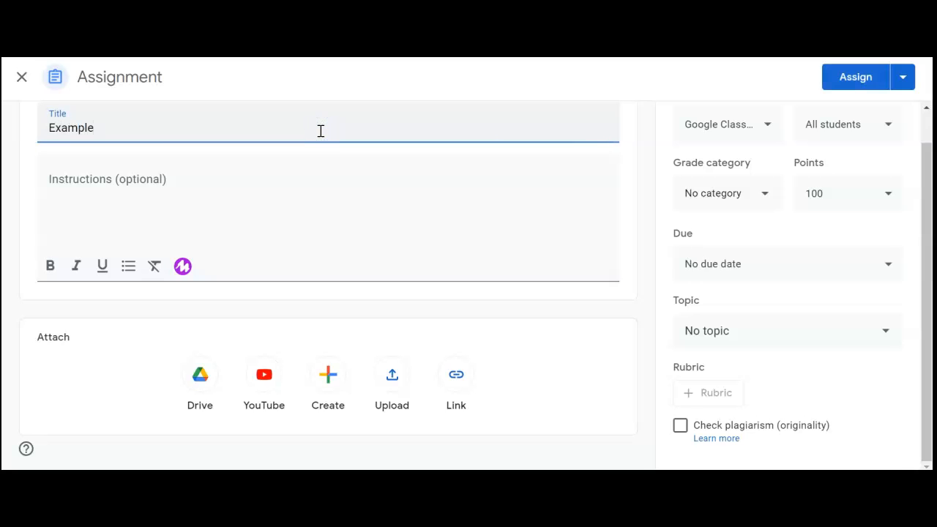
left_click(617, 345)
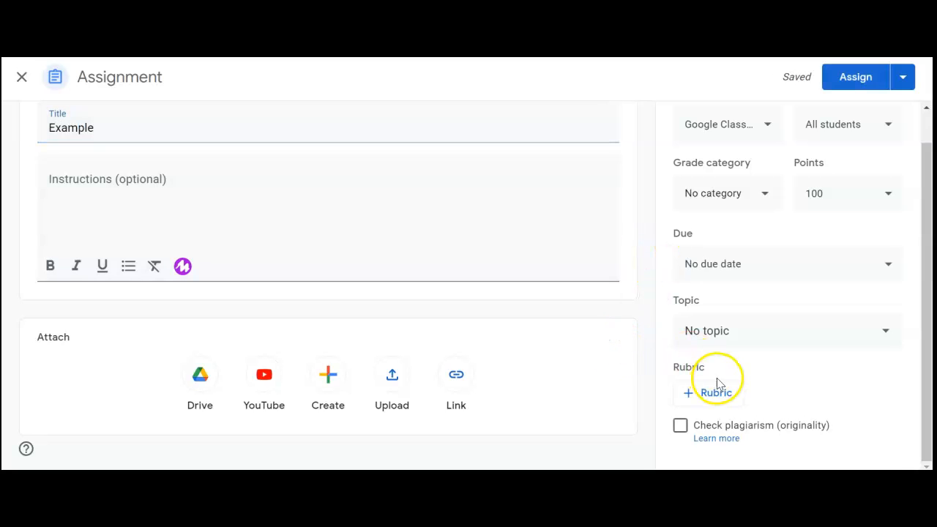
Start creating a new rubric from scratch for the Example assignment.
left_click(698, 386)
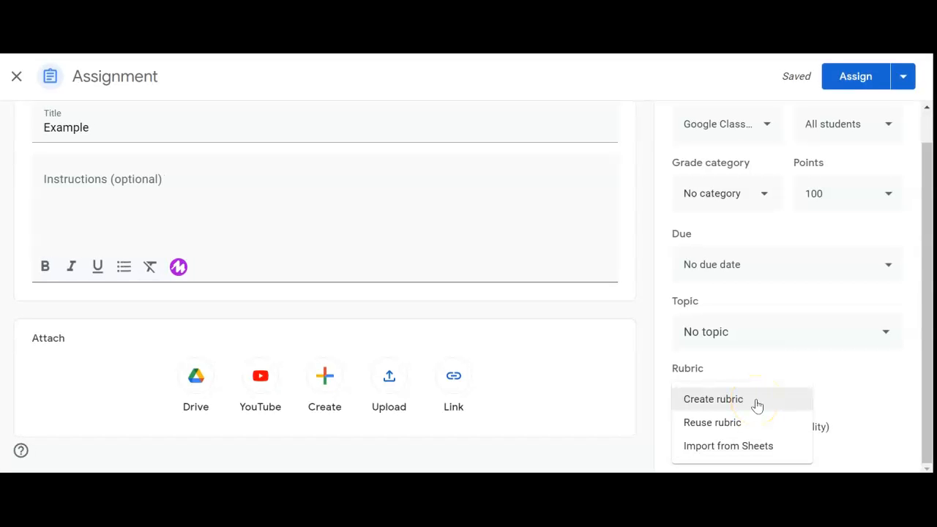
left_click(757, 400)
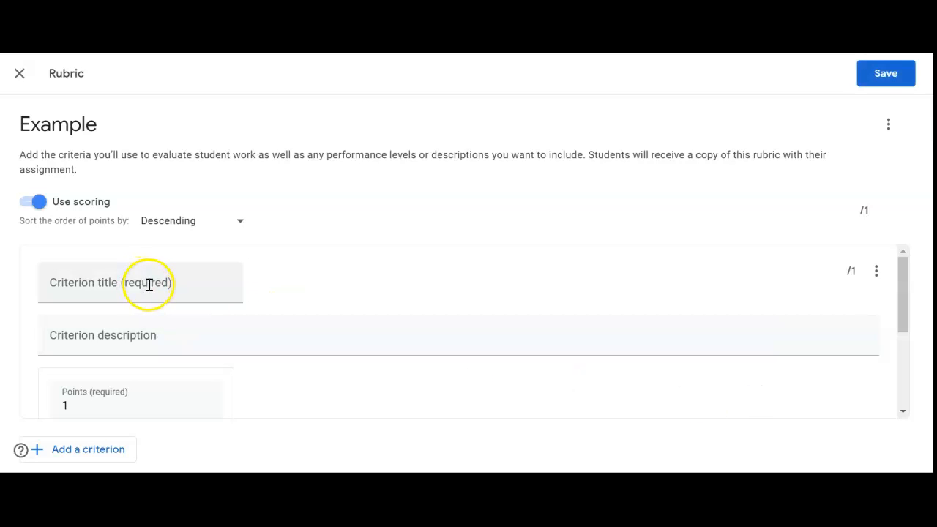
scroll(167, 286, "down", 2)
scroll(168, 286, "up", 1)
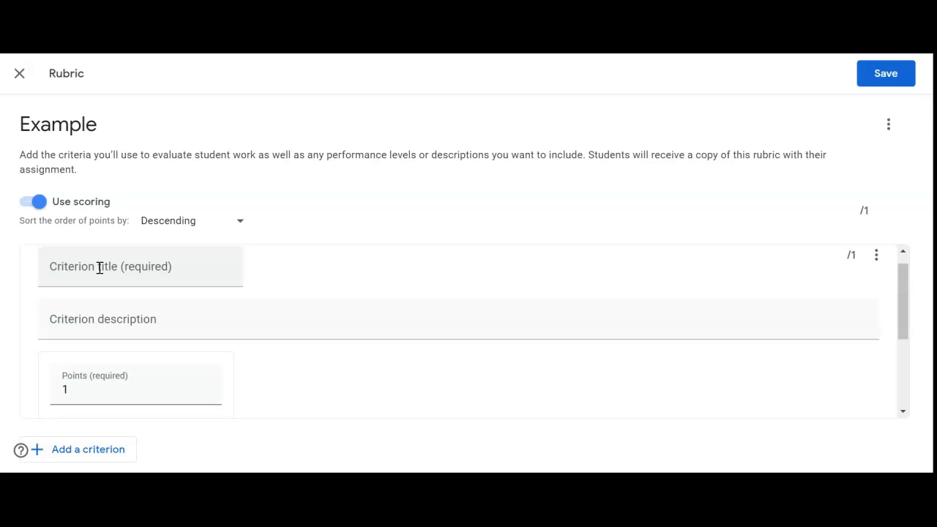
scroll(134, 285, "down", 2)
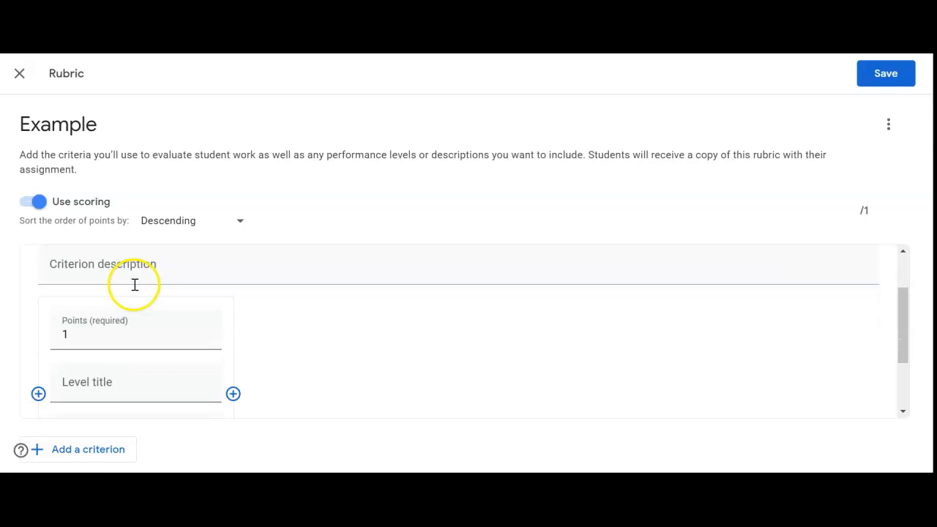
Add a second blank criterion to the rubric.
left_click(96, 456)
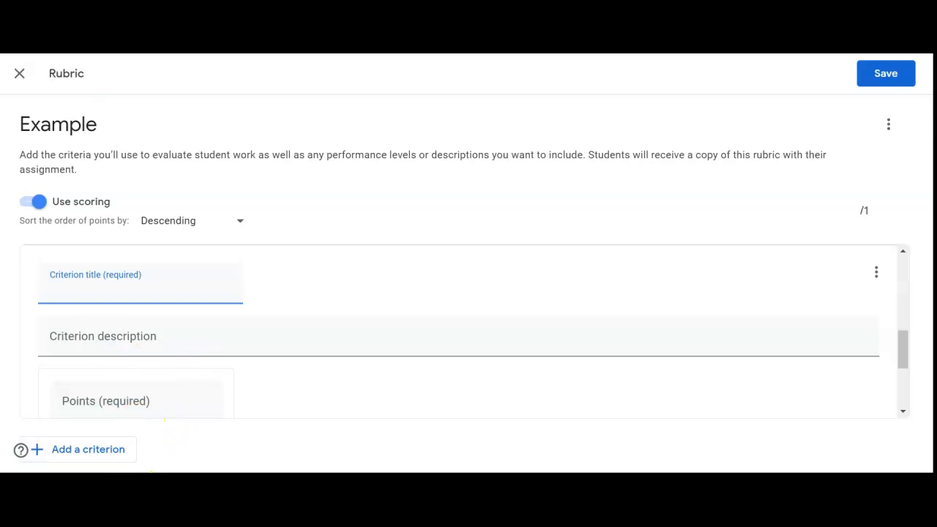
left_click(263, 303)
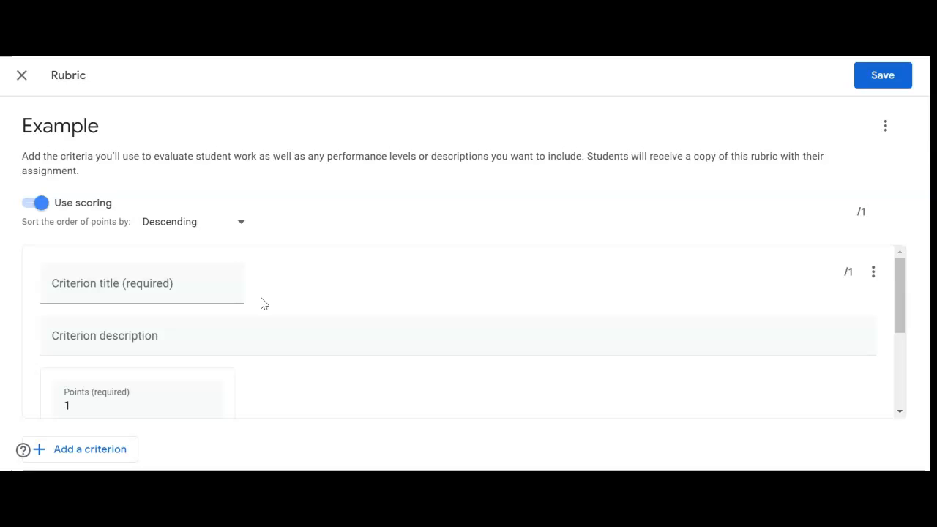
Title the first rubric criterion Creativity and add three more performance levels to it.
left_click(122, 290)
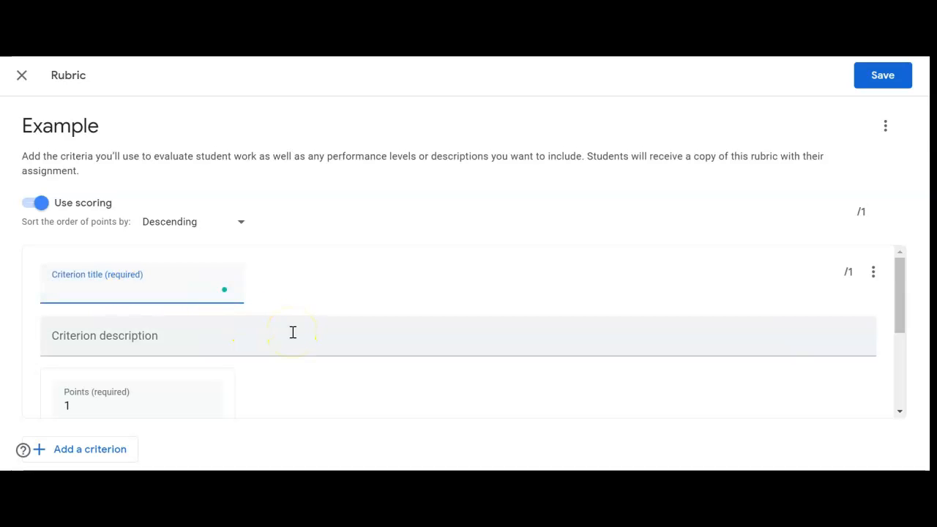
type("Creativity")
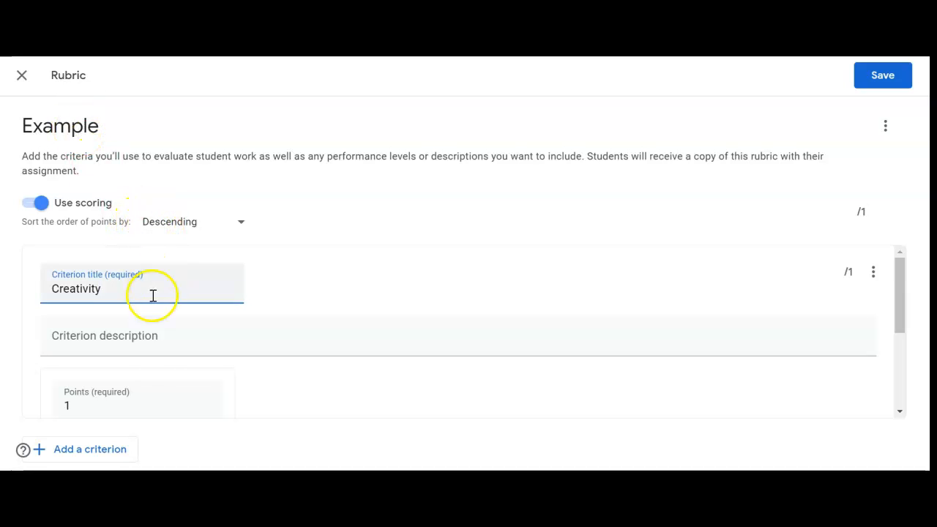
scroll(146, 347, "down", 1)
scroll(145, 351, "down", 2)
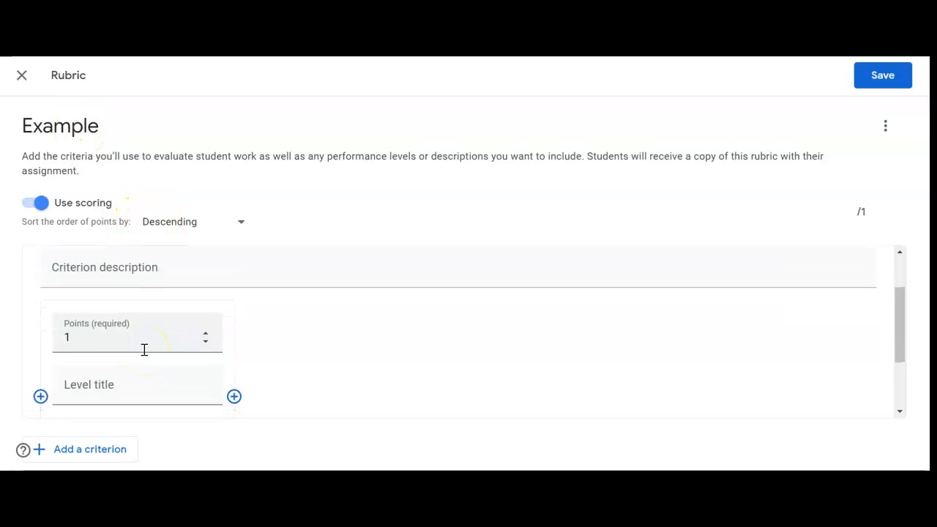
left_click(235, 350)
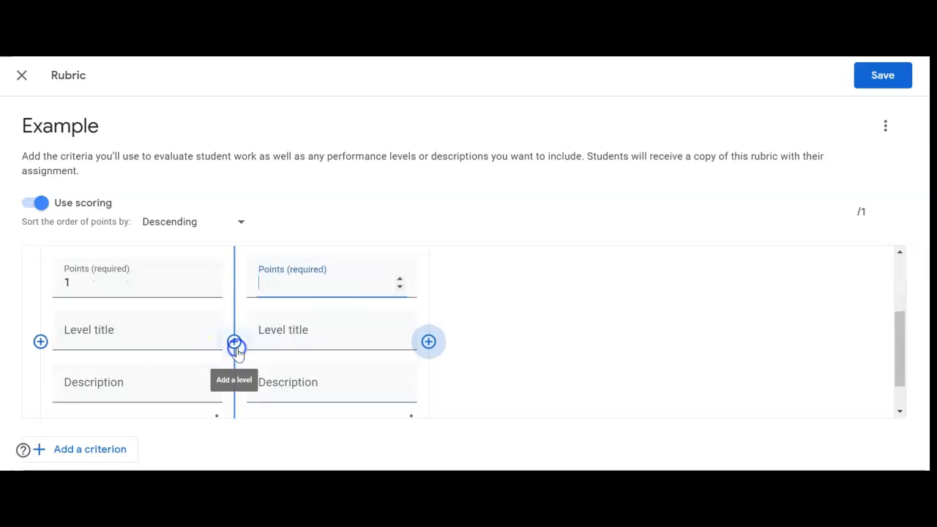
left_click(429, 350)
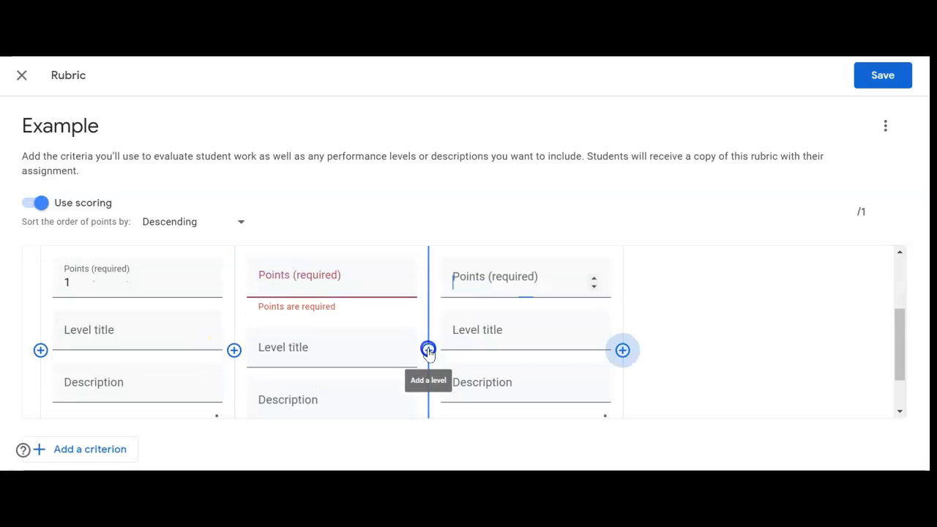
left_click(623, 350)
left_click(326, 280)
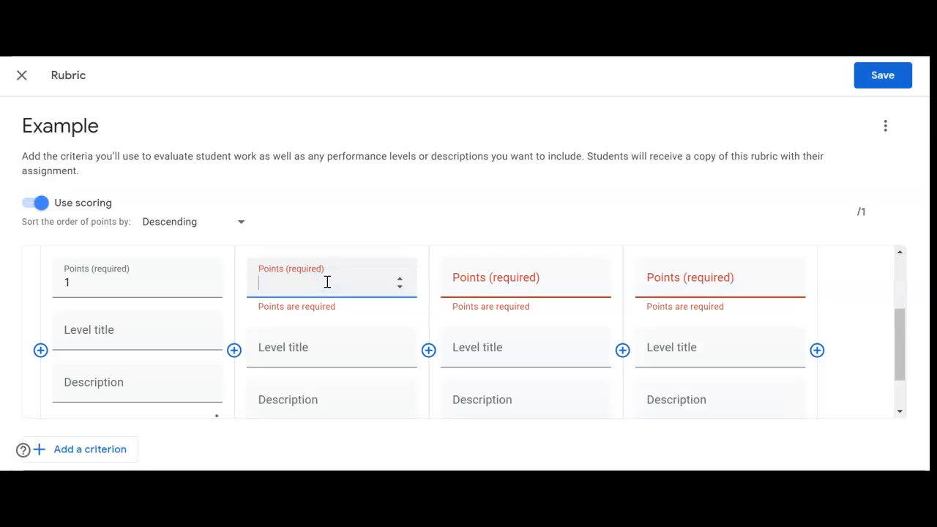
Title the four Creativity levels Exceeds Standard, Meets Standard, Partially Meets and Does Not Meet, in that order.
left_click(129, 331)
type("E")
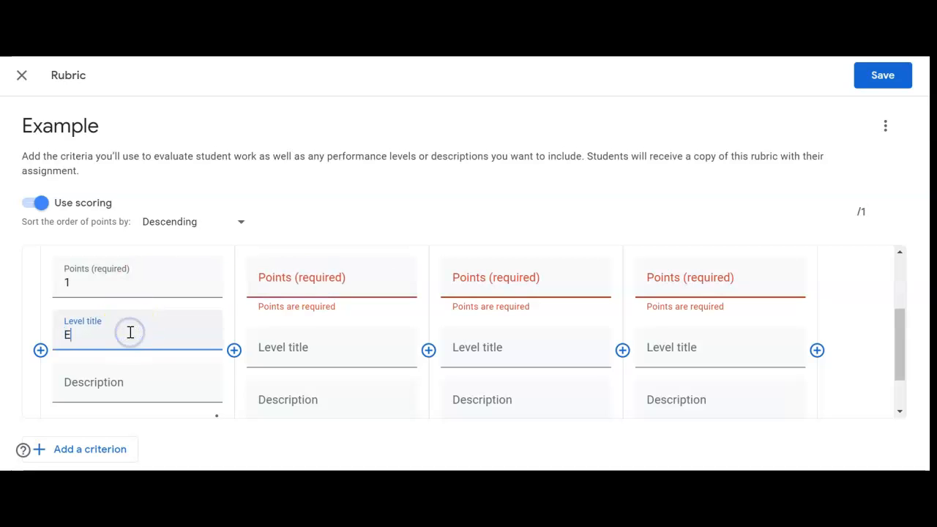
type("xceeds Standard")
left_click(316, 347)
type("Meets Standard")
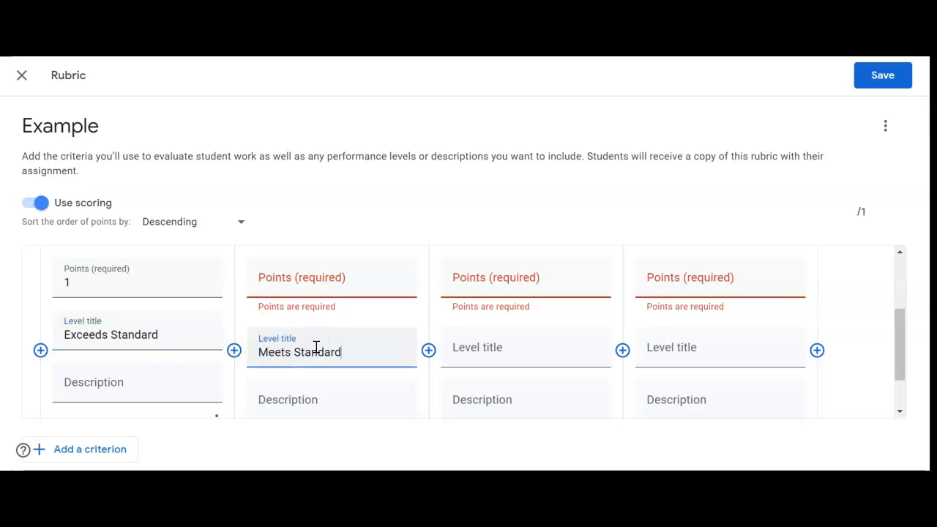
left_click(513, 356)
type("Partially Meets")
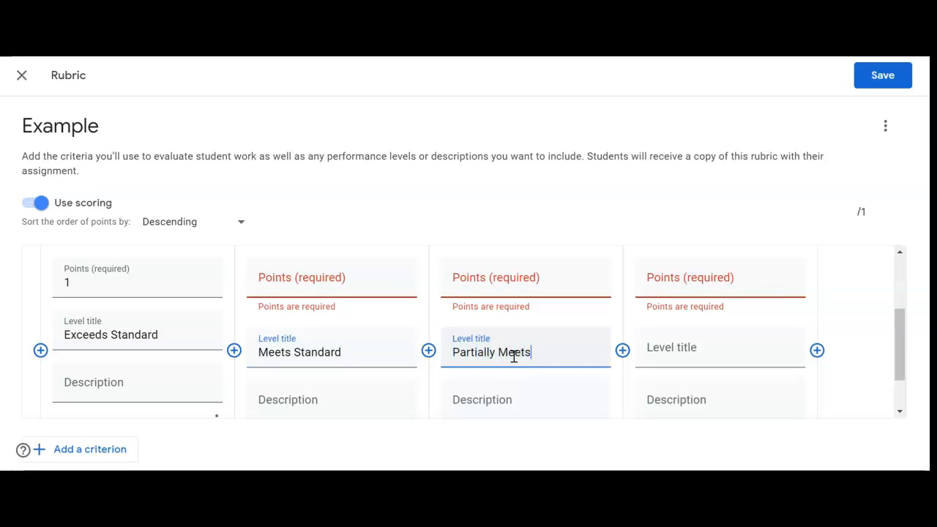
left_click(670, 346)
type("Does")
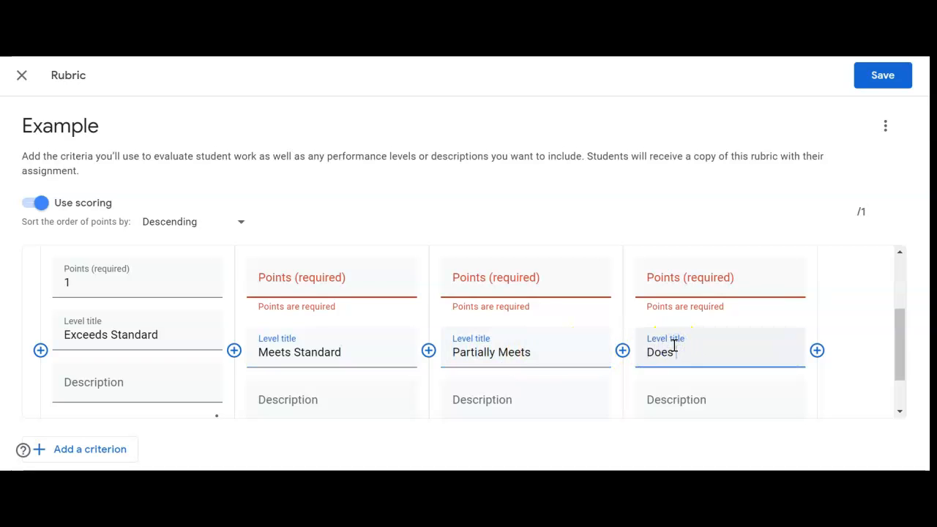
type(" Not me")
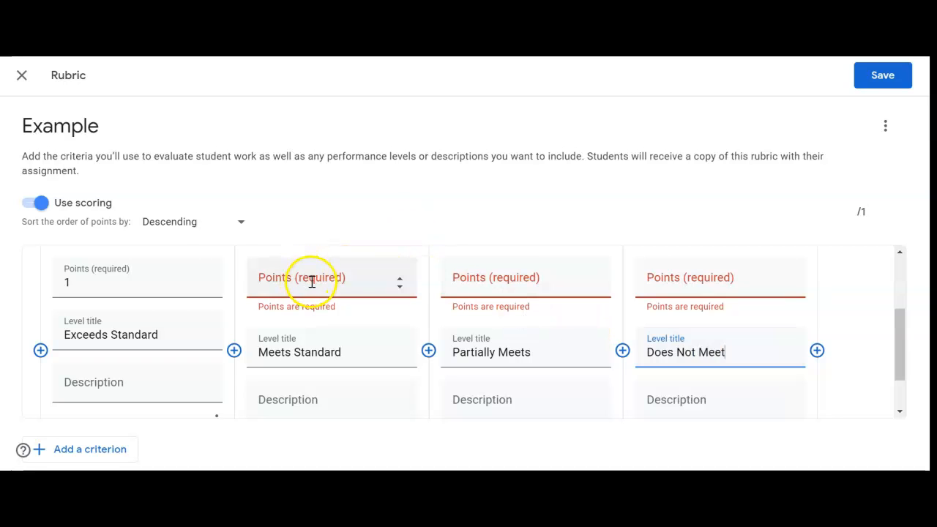
Set the points of the four Creativity levels to 4, 3, 2 and 1, from Exceeds Standard to Does Not Meet.
left_click(134, 287)
key("BackSpace")
type("4")
left_click(301, 278)
type("3")
left_click(463, 277)
type("2")
left_click(675, 281)
type("1")
left_click(623, 196)
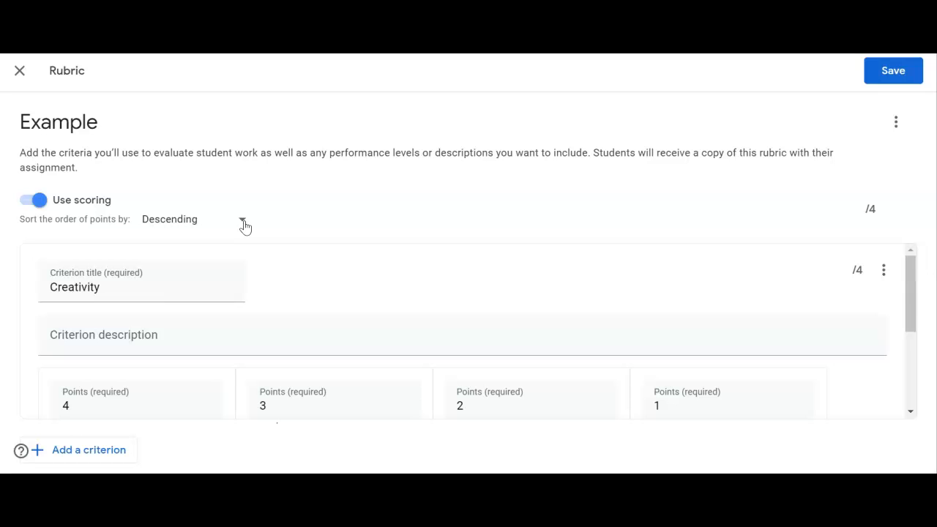
Sort the rubric's points in ascending order and return the order to descending.
left_click(244, 222)
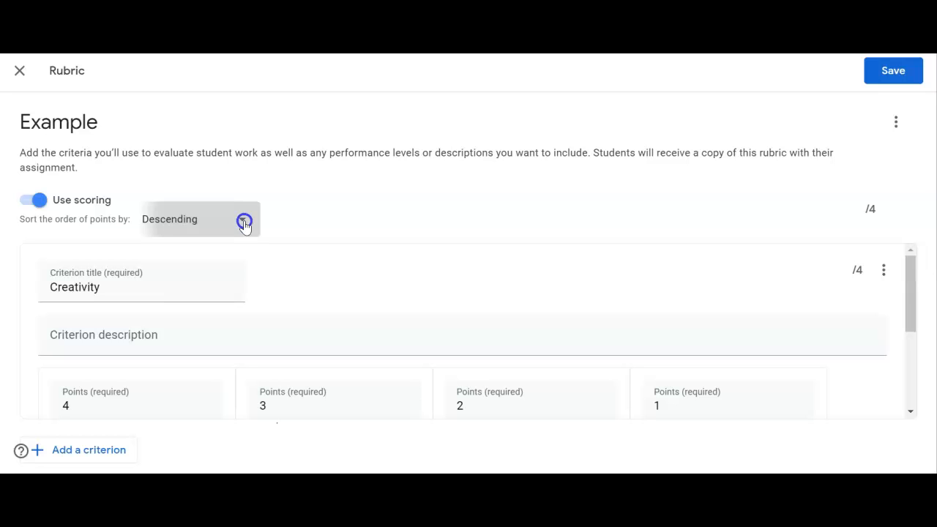
left_click(225, 186)
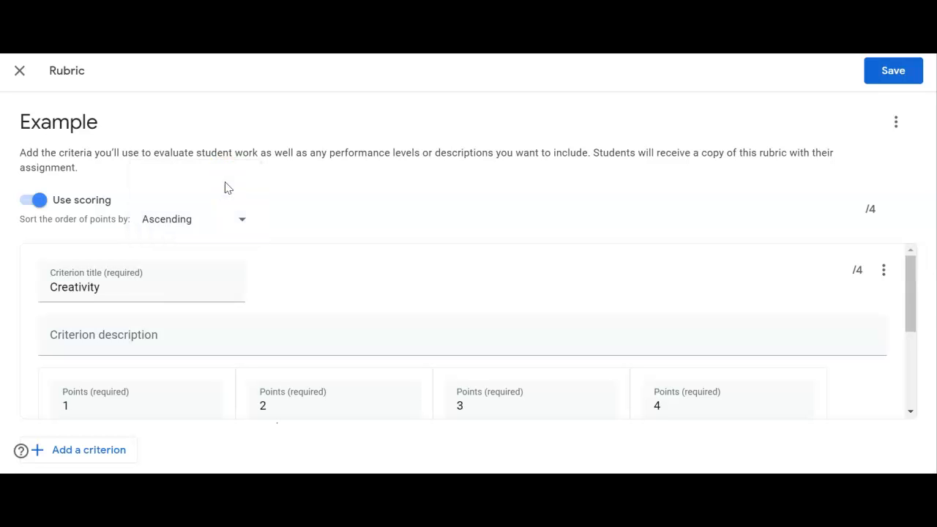
left_click(241, 227)
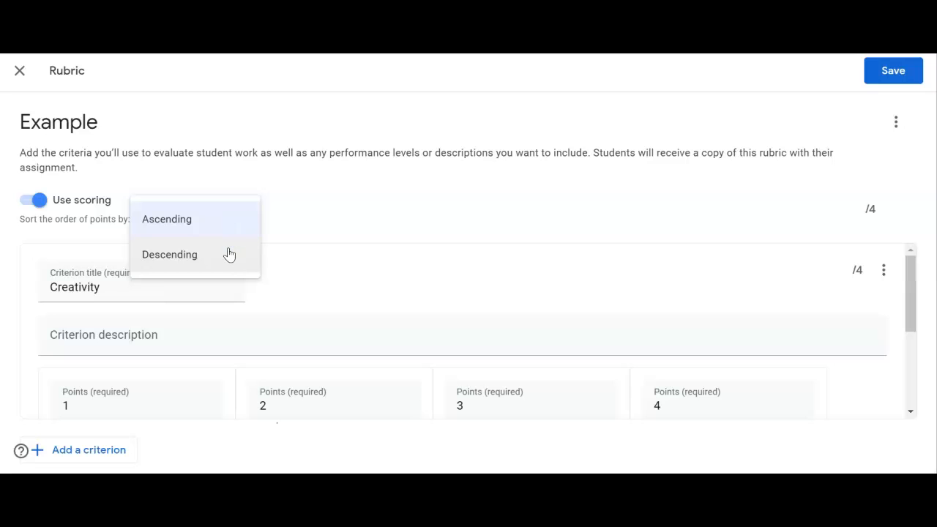
left_click(195, 252)
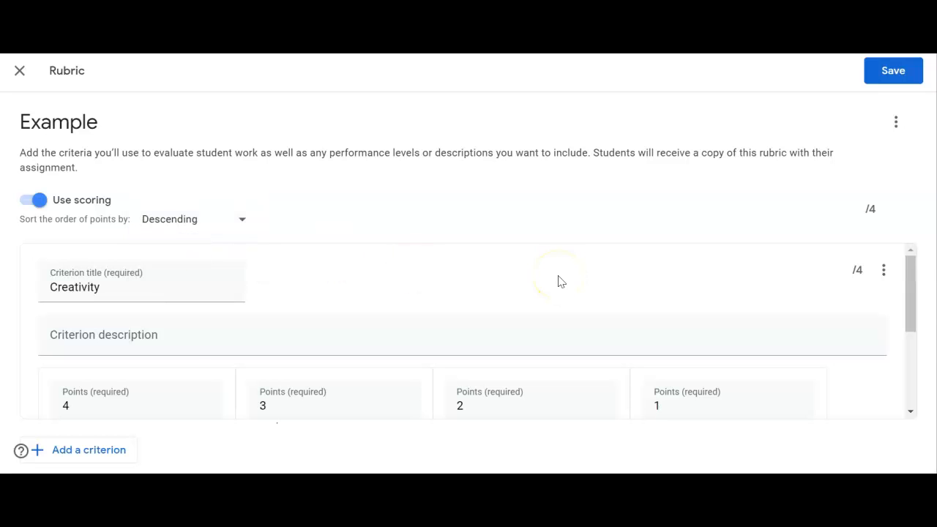
Duplicate the Creativity criterion twice within the rubric.
left_click(884, 271)
left_click(823, 314)
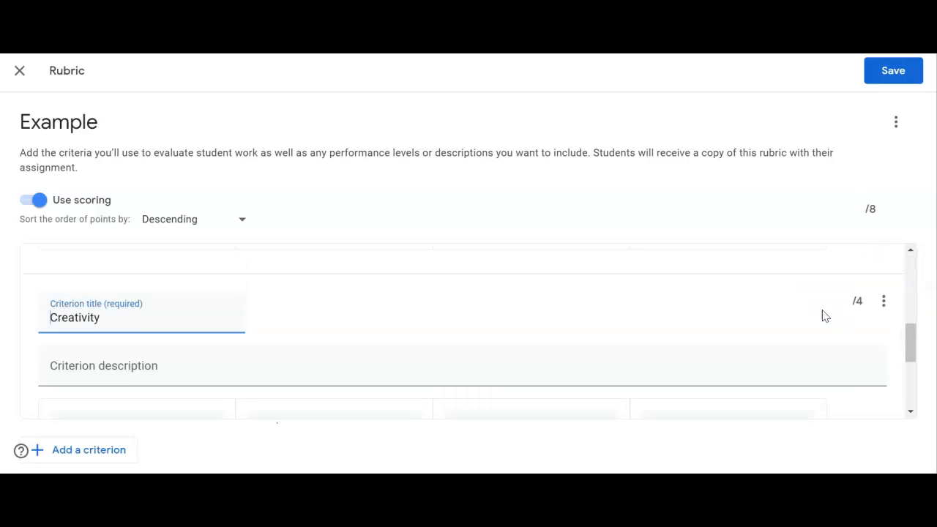
left_click(884, 272)
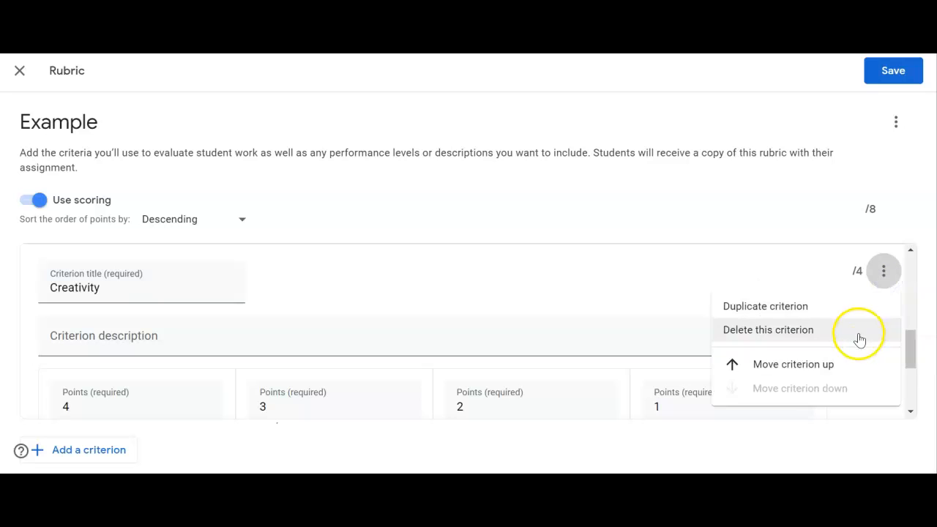
left_click(828, 307)
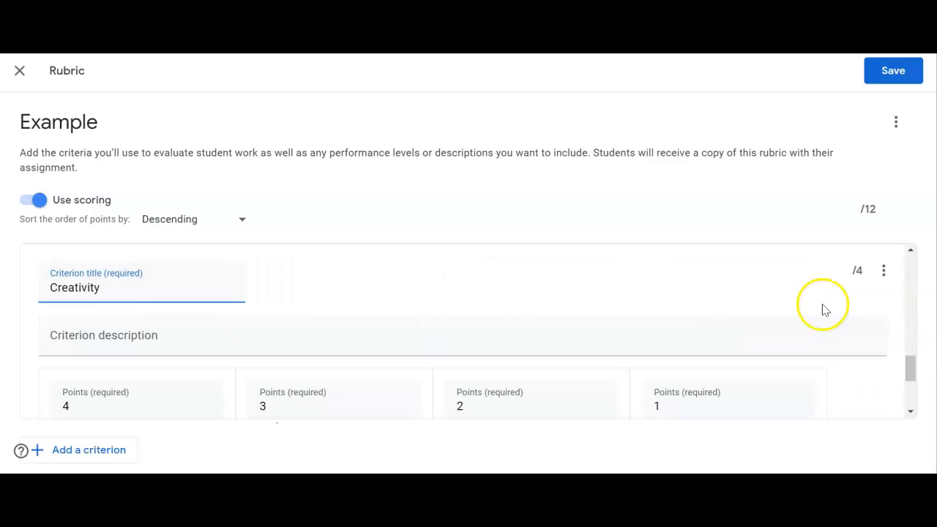
scroll(546, 311, "up", 3)
scroll(546, 310, "up", 5)
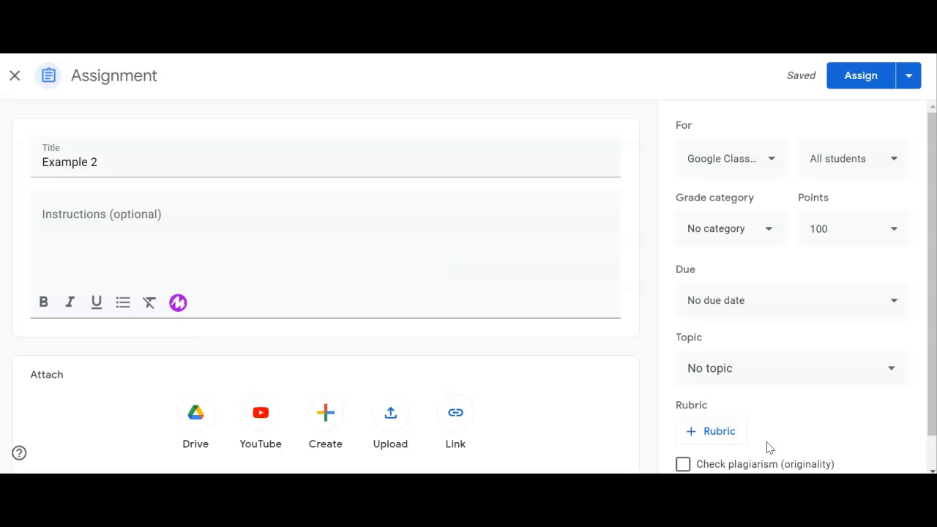
Reuse the General Election Assessment Standards 9.1.4.8.1 and 9.1.4.9.1 rubric for the Example 2 assignment.
left_click(726, 433)
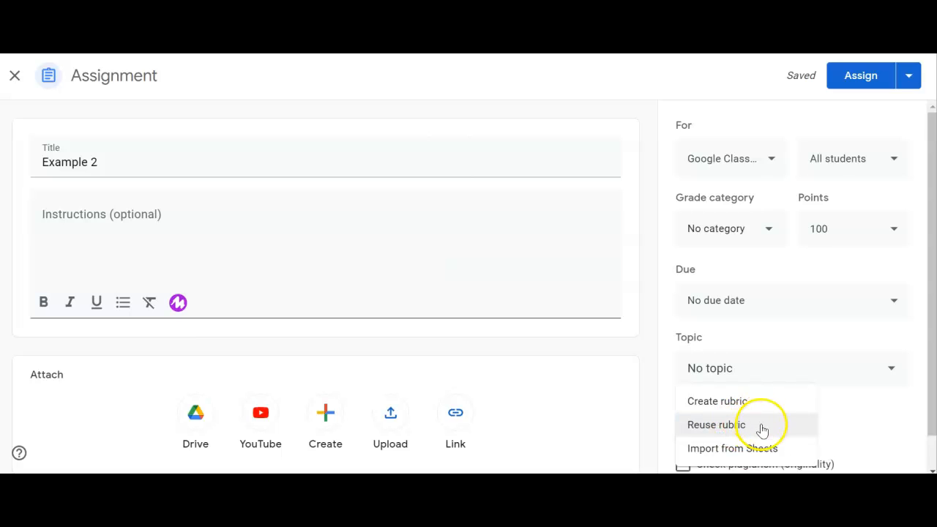
left_click(763, 431)
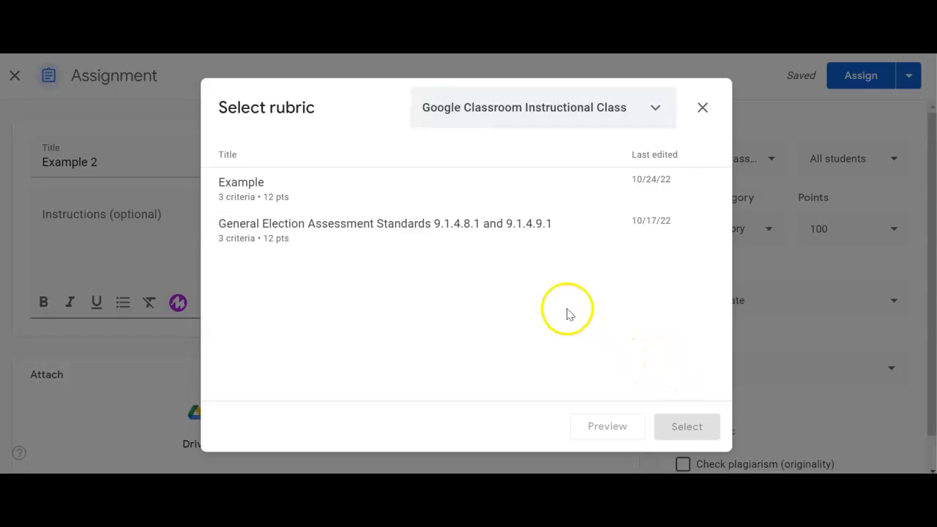
left_click(512, 230)
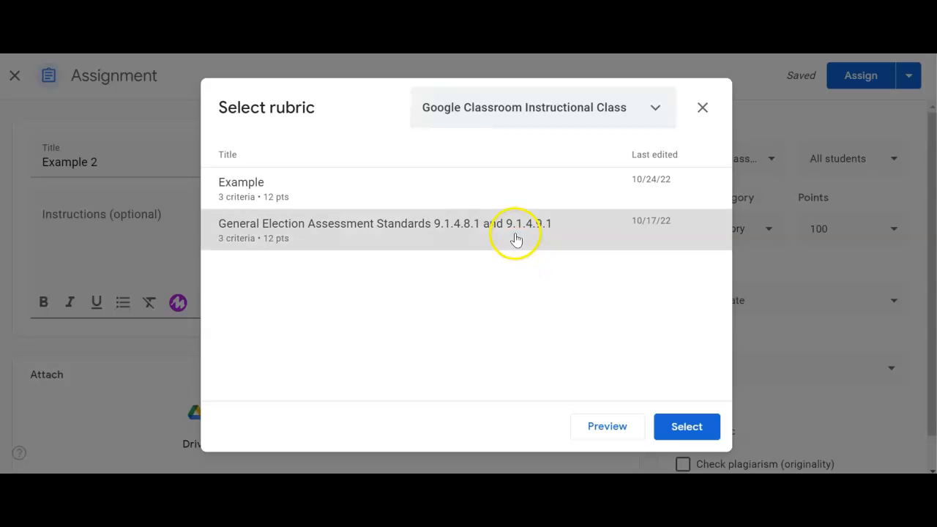
left_click(687, 427)
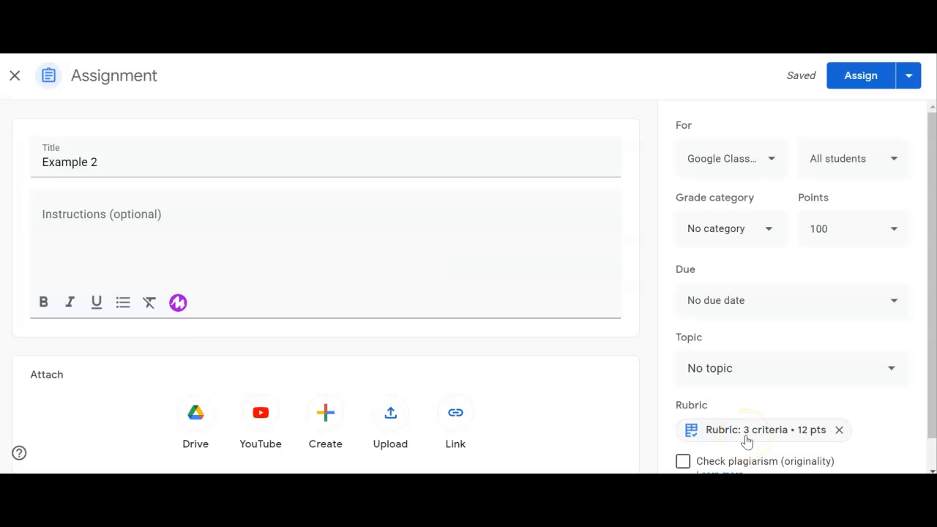
Open the rubric attached to Example 2 for editing.
left_click(747, 439)
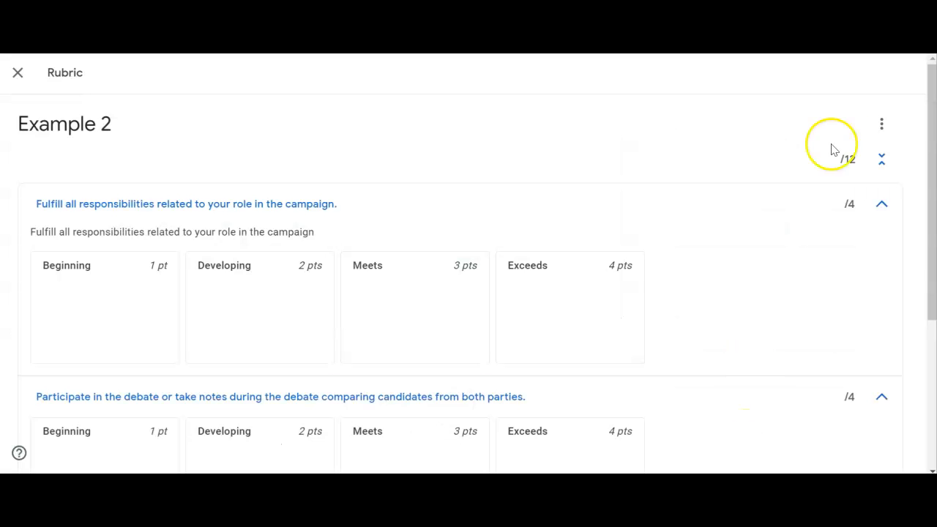
left_click(883, 126)
left_click(858, 159)
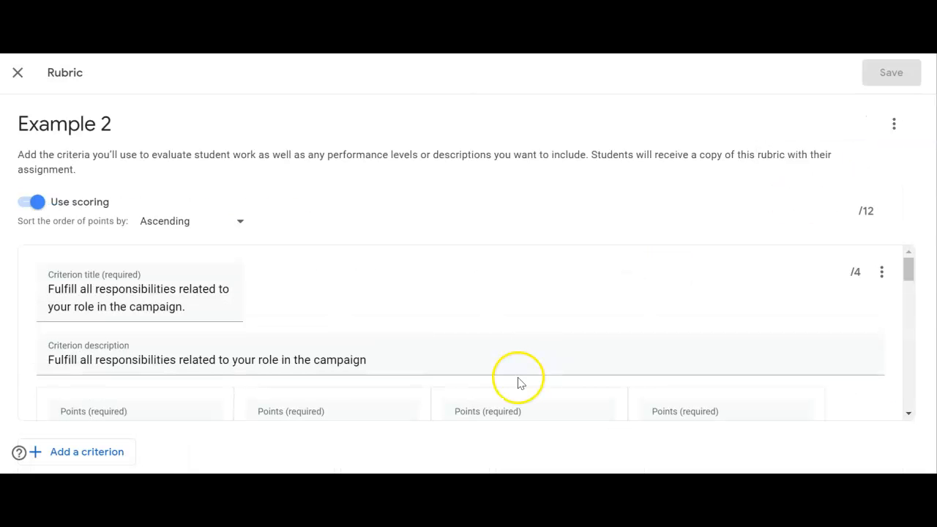
left_click(539, 351)
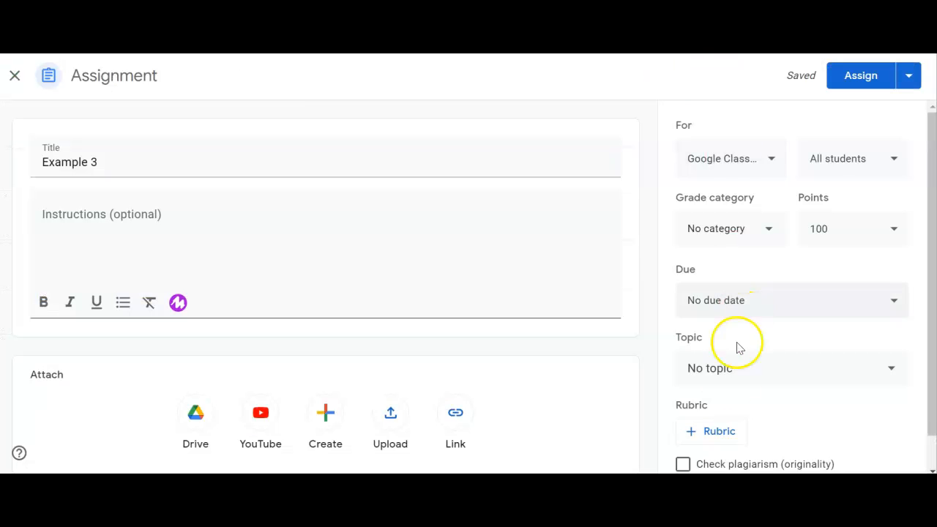
Import a rubric from the first listed Google Sheets file, the one starting "Completed Clas", into the Example 3 assignment and save it.
left_click(721, 430)
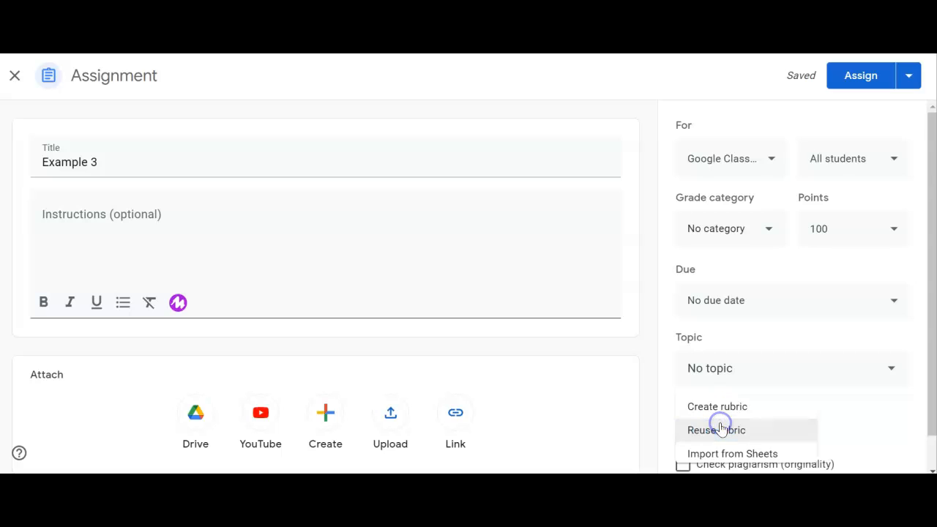
left_click(754, 452)
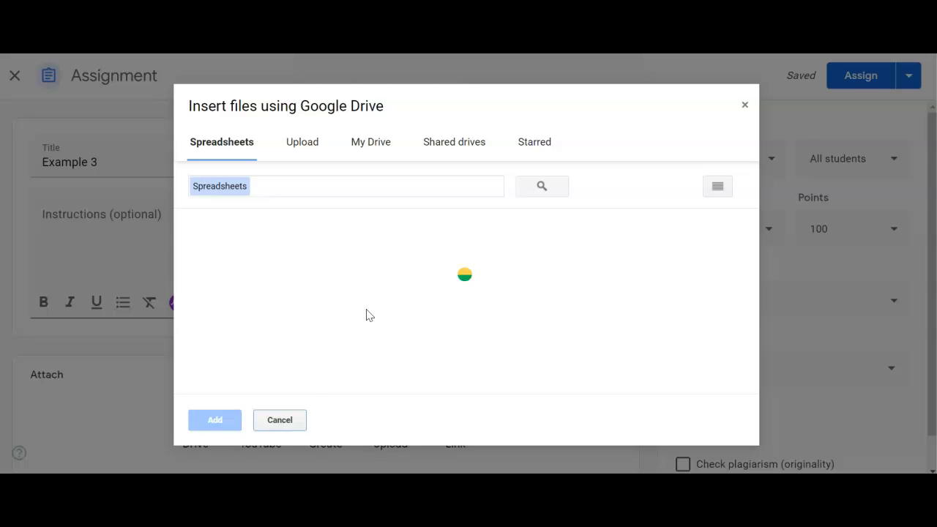
scroll(366, 313, "down", 1)
scroll(366, 313, "up", 1)
left_click(256, 319)
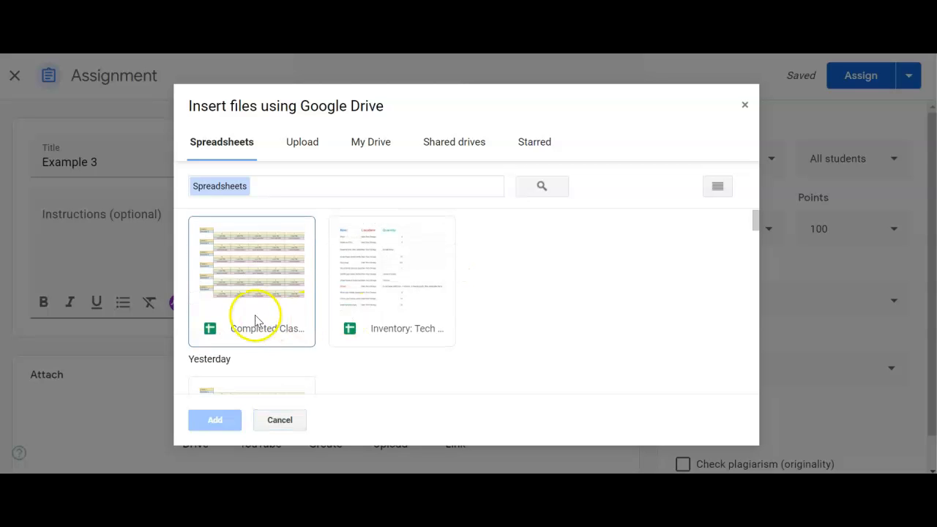
left_click(217, 420)
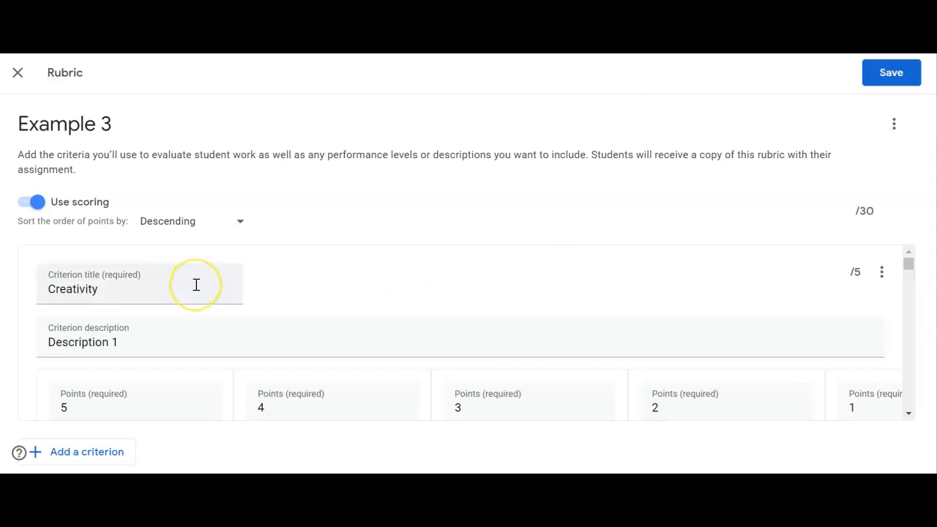
left_click(892, 78)
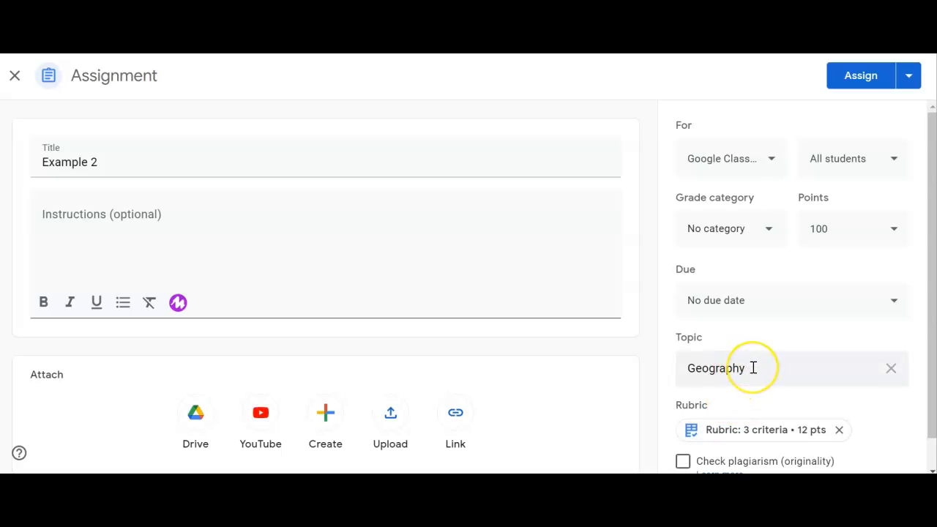
Set the Example 2 assignment's points to 12 and keep its grade category at No category.
left_click_drag(753, 368, 673, 362)
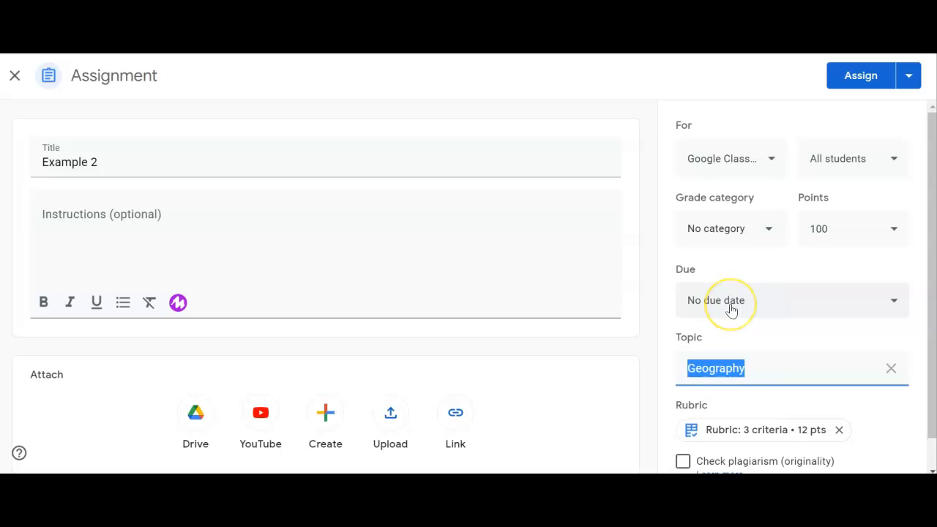
left_click(814, 228)
type("12")
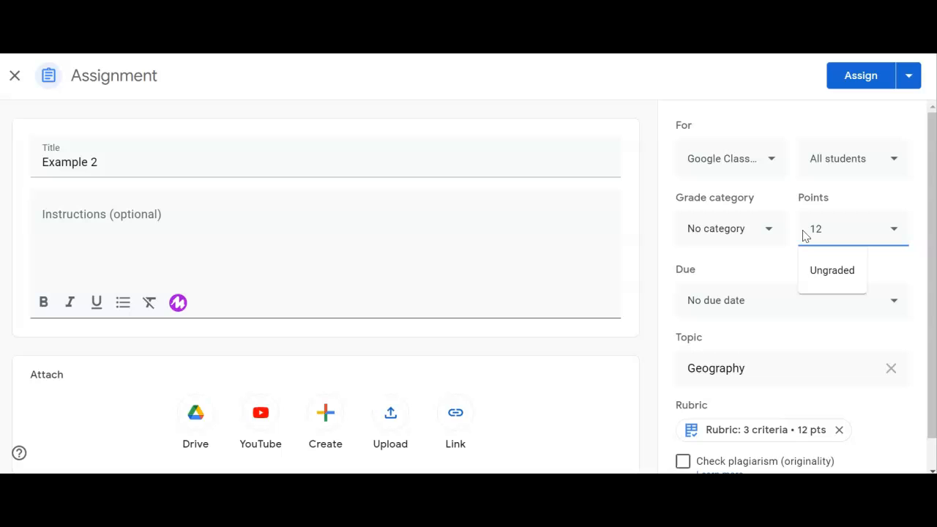
left_click(761, 232)
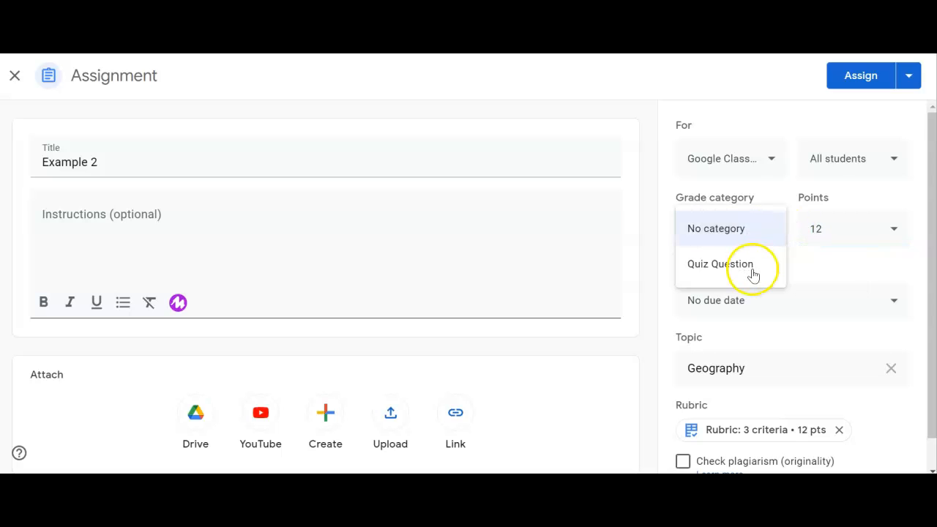
left_click(730, 233)
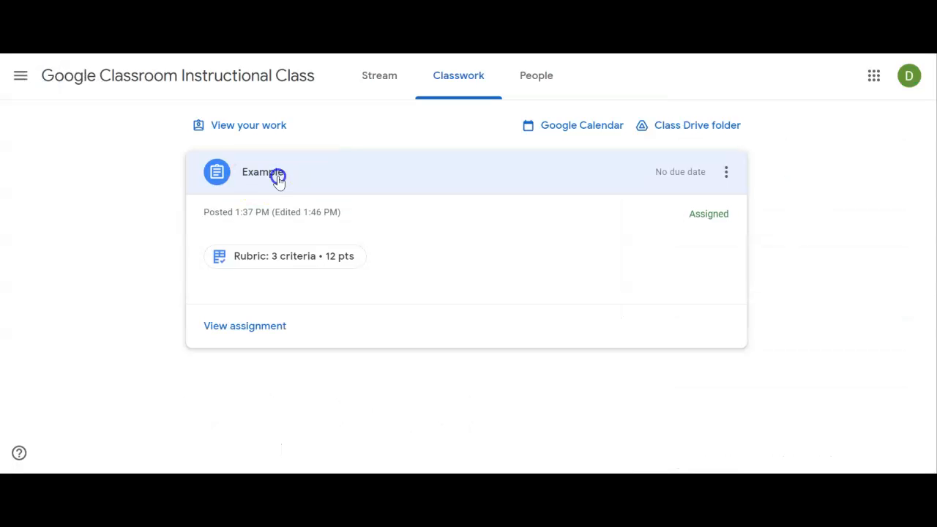
Open the rubric of the Example assignment in the student view of Classwork and look through its criteria.
left_click(275, 179)
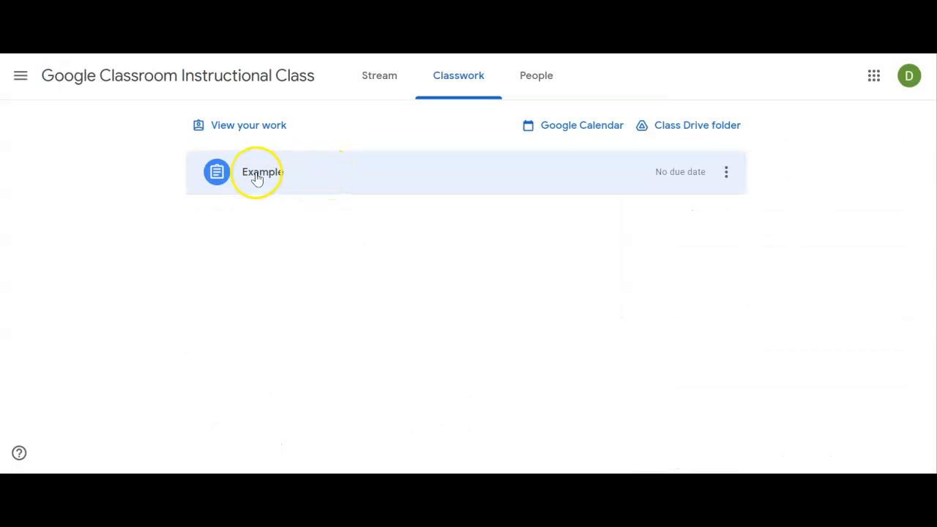
left_click(330, 182)
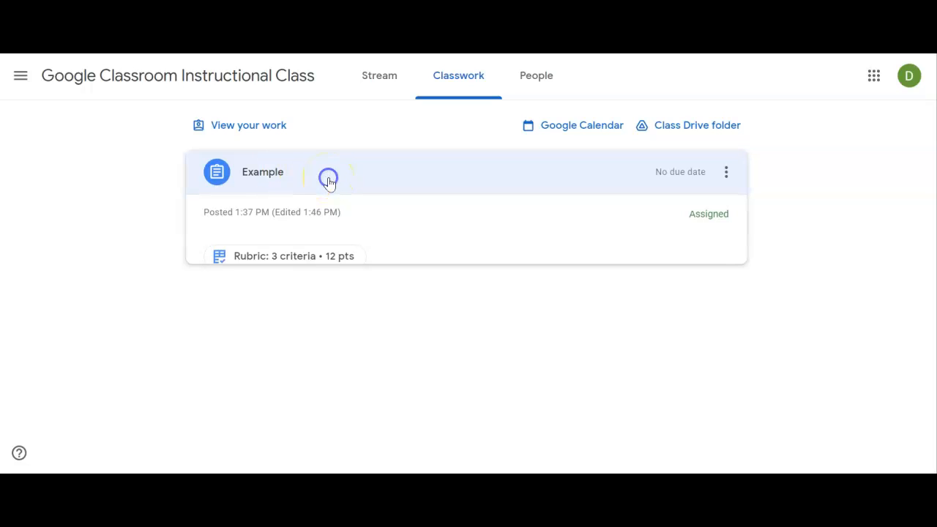
left_click(271, 265)
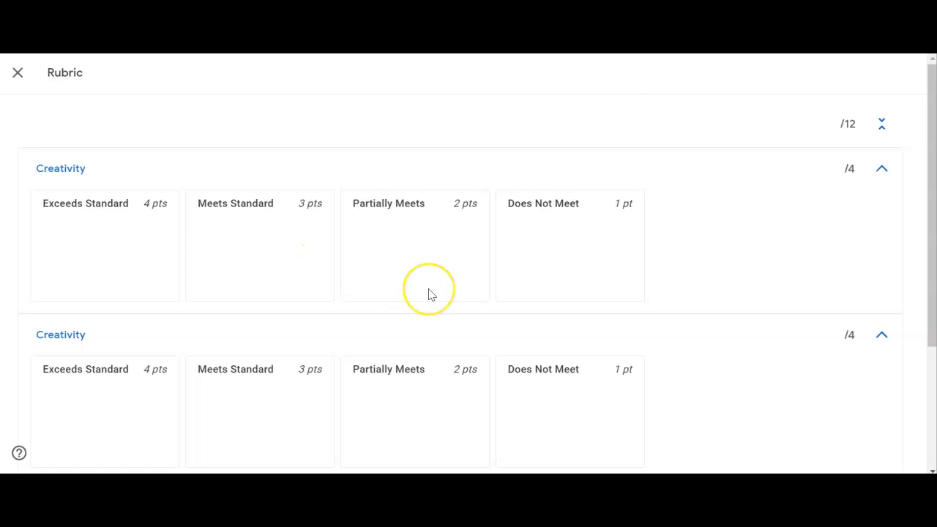
scroll(431, 293, "down", 3)
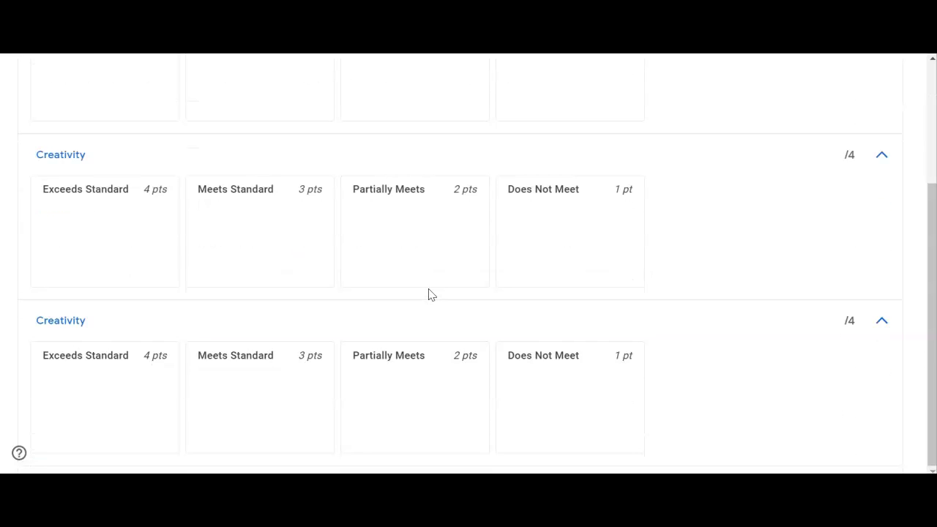
scroll(431, 294, "up", 3)
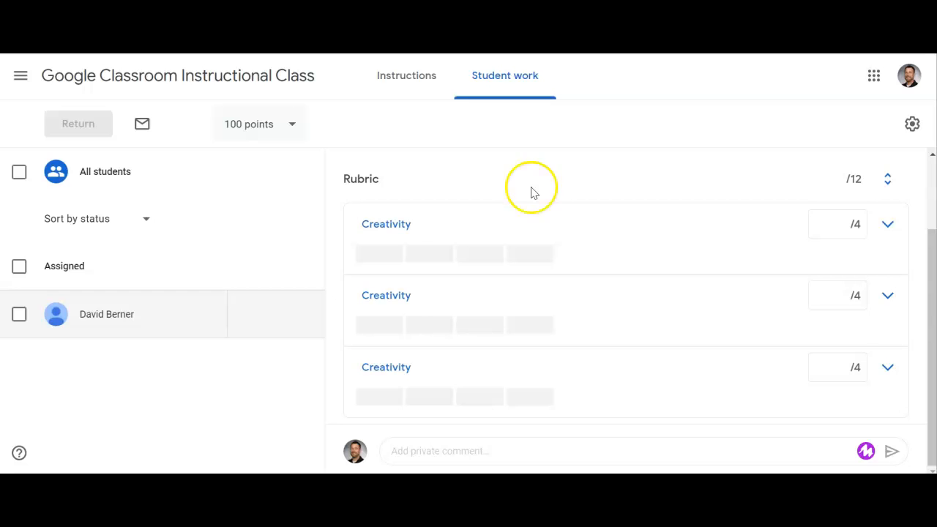
Grade the student's rubric with Meets Standard for the first Creativity criterion, 1 point for the second and 4 points for the third.
left_click(415, 224)
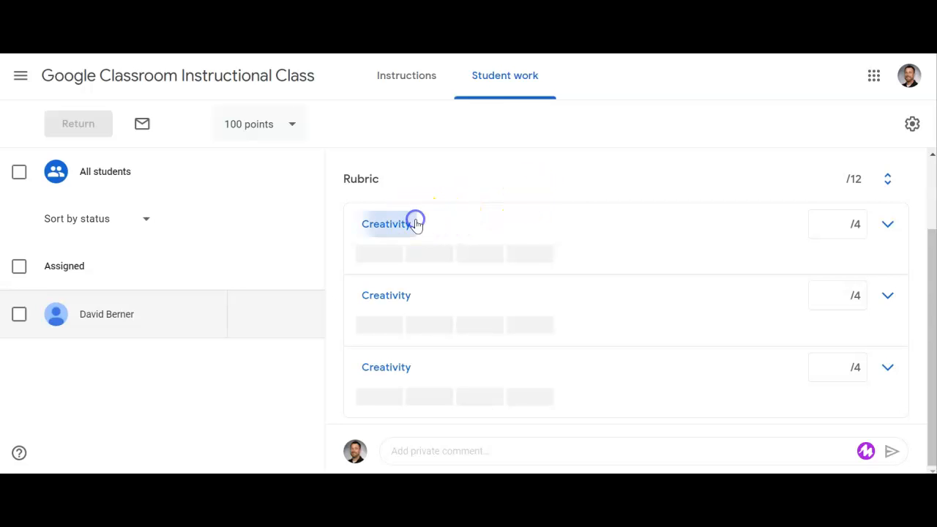
left_click(579, 313)
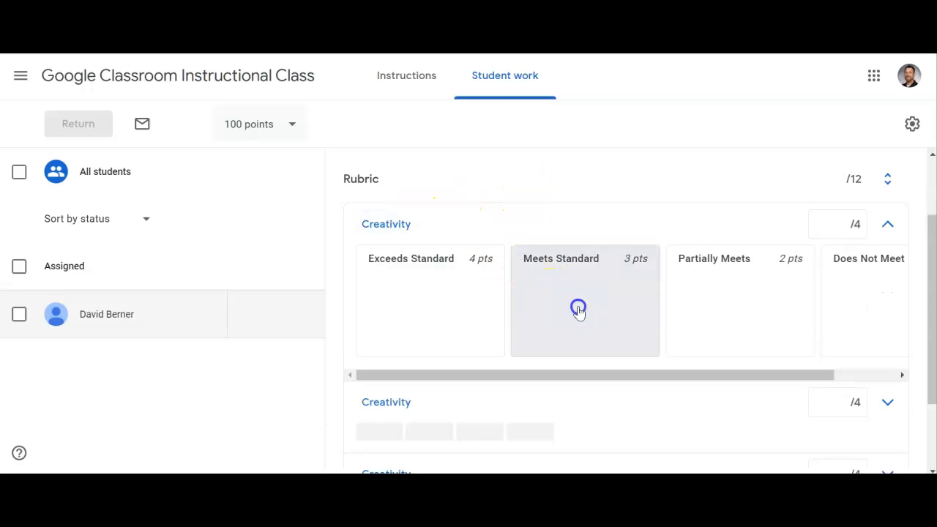
scroll(579, 314, "down", 2)
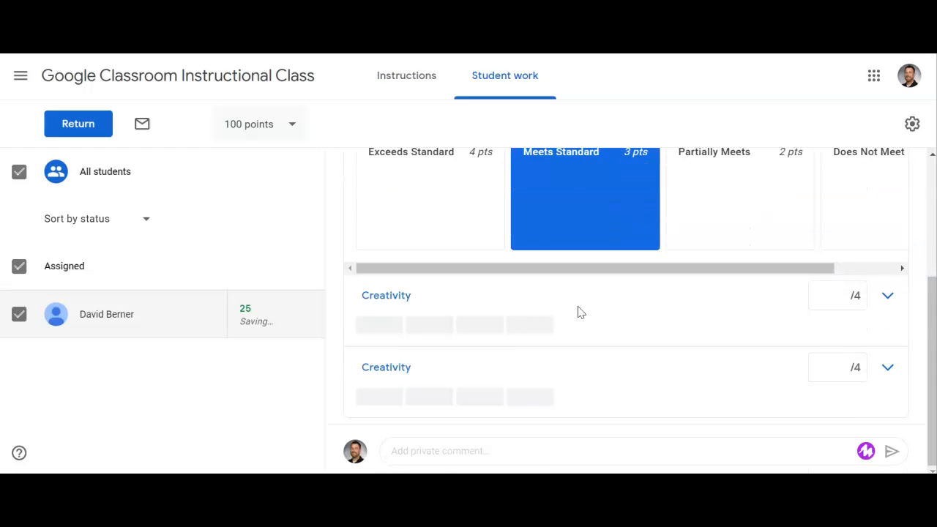
left_click(521, 331)
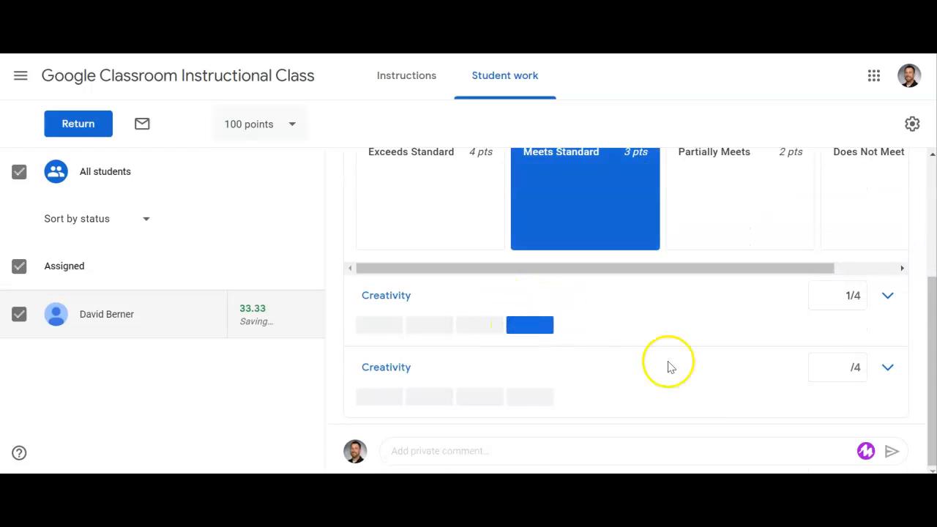
left_click(822, 368)
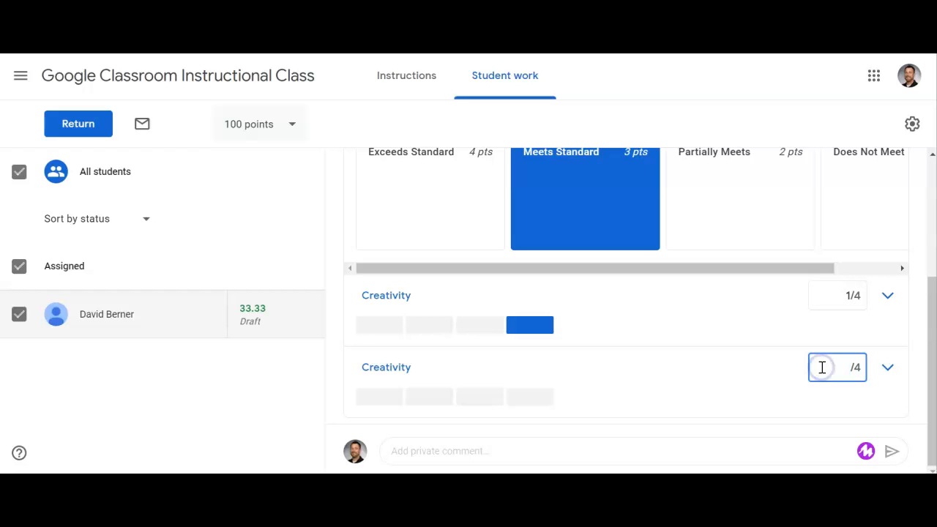
type("4")
left_click(780, 391)
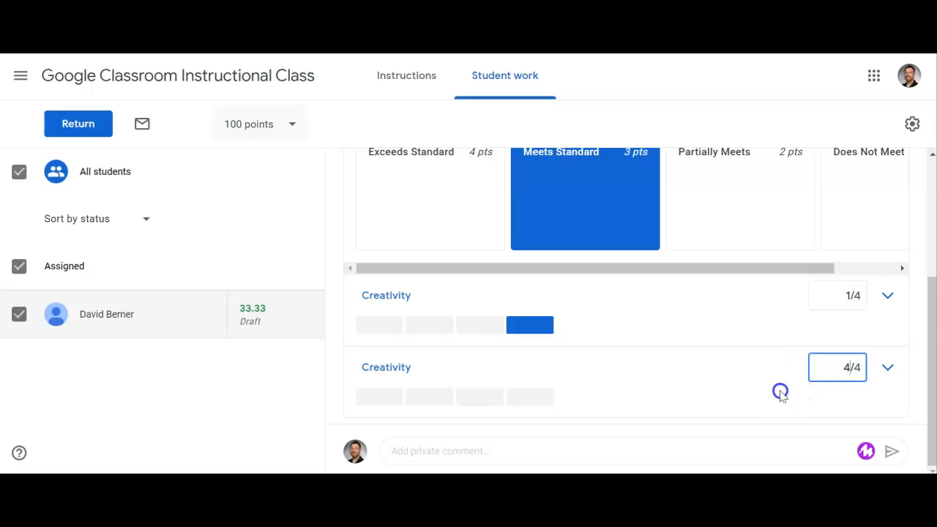
scroll(780, 393, "up", 2)
scroll(780, 393, "up", 1)
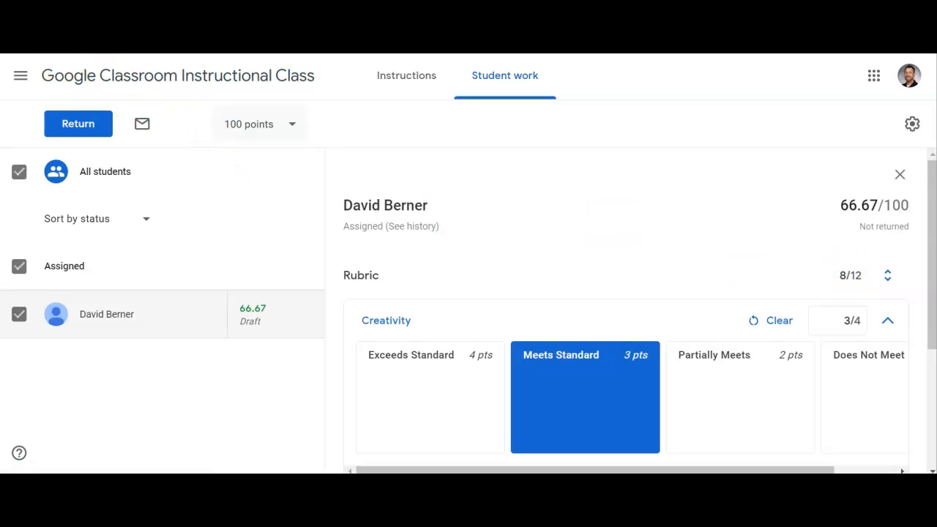
Clear the score given for the first Creativity criterion in the student's rubric.
left_click(629, 245)
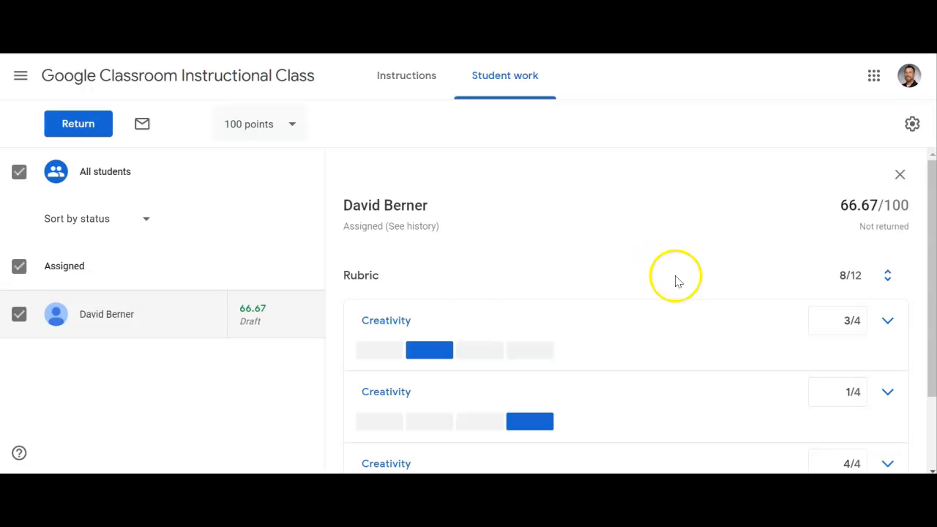
left_click(399, 325)
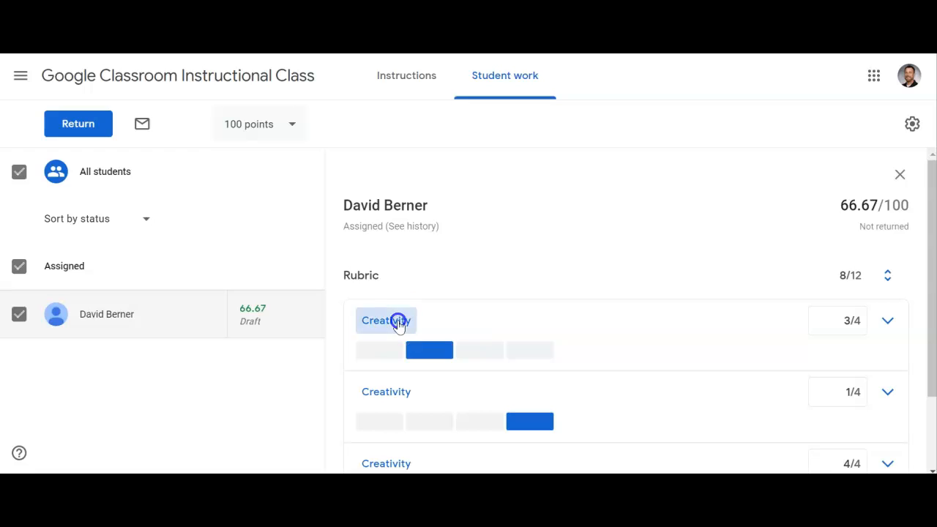
left_click(782, 331)
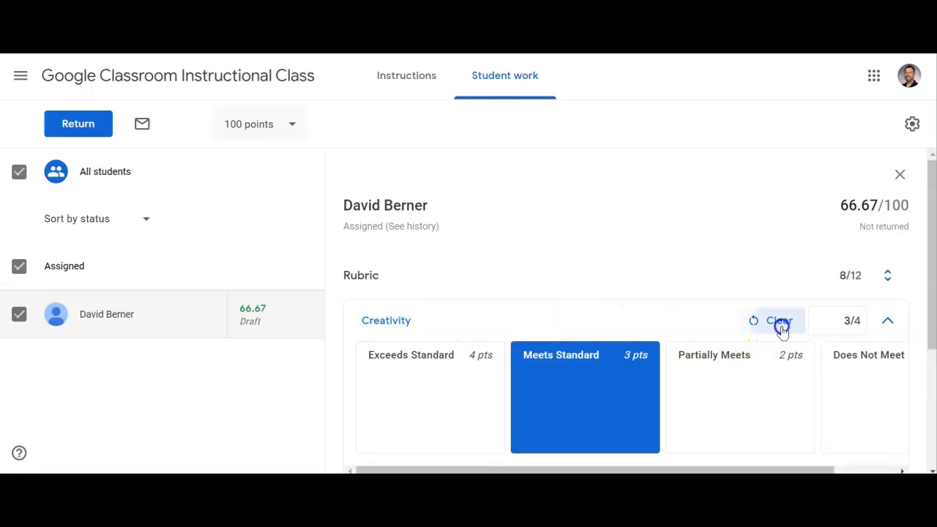